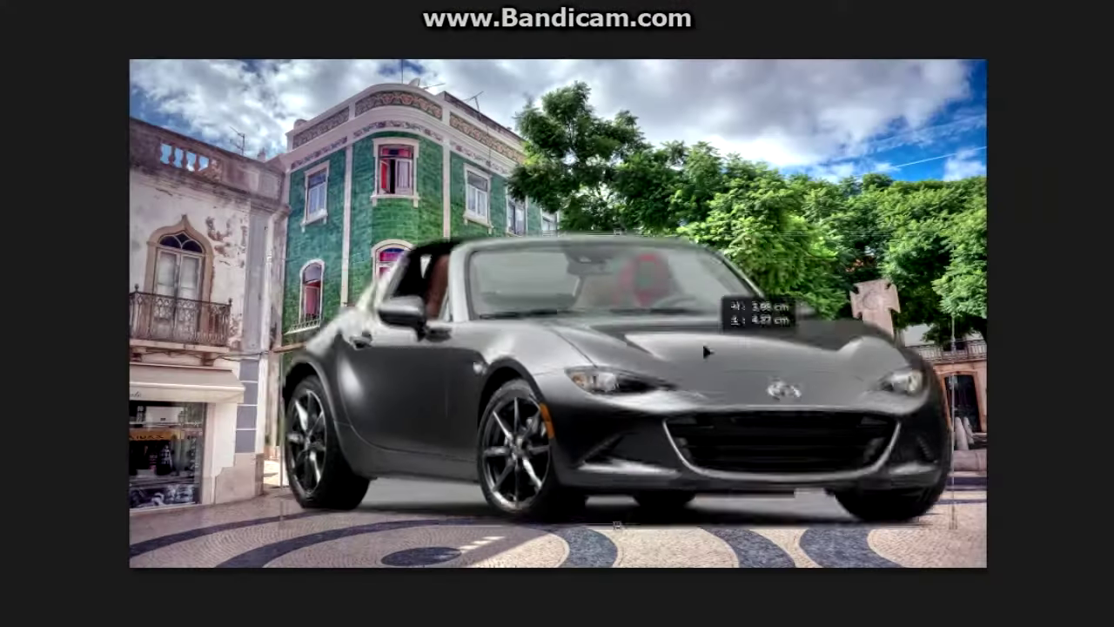
Shrink the car, patch pavement and shadow beneath it, and paste the building into the windshield.
left_click_drag(705, 351, 765, 415)
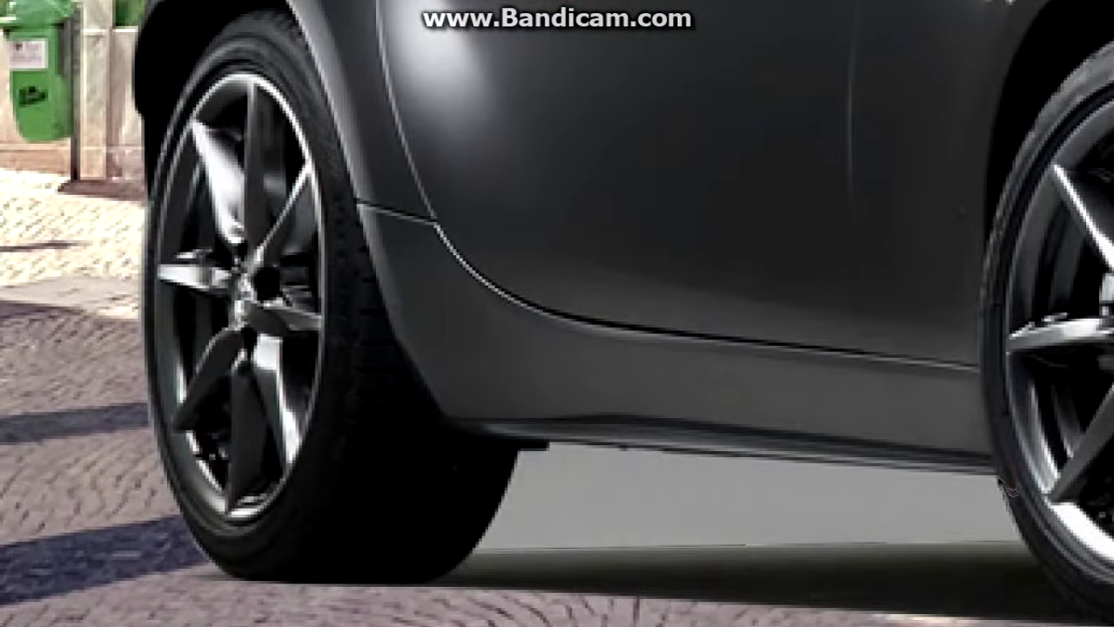
left_click(509, 480)
left_click(725, 316)
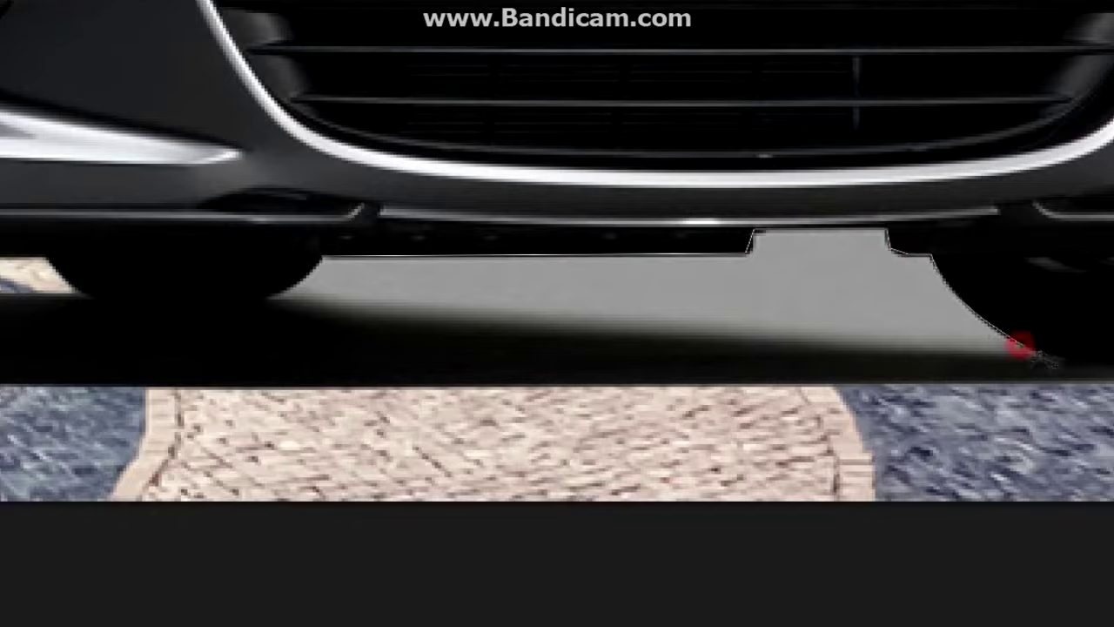
left_click(278, 301)
key("Delete")
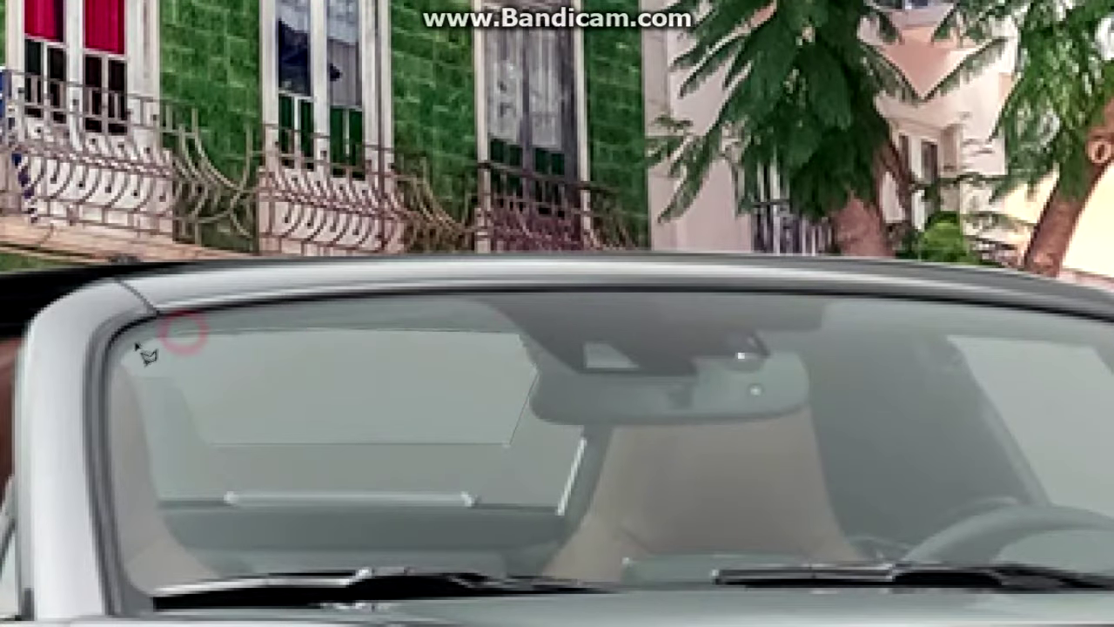
left_click(209, 437)
key("ctrl+shift+alt+v")
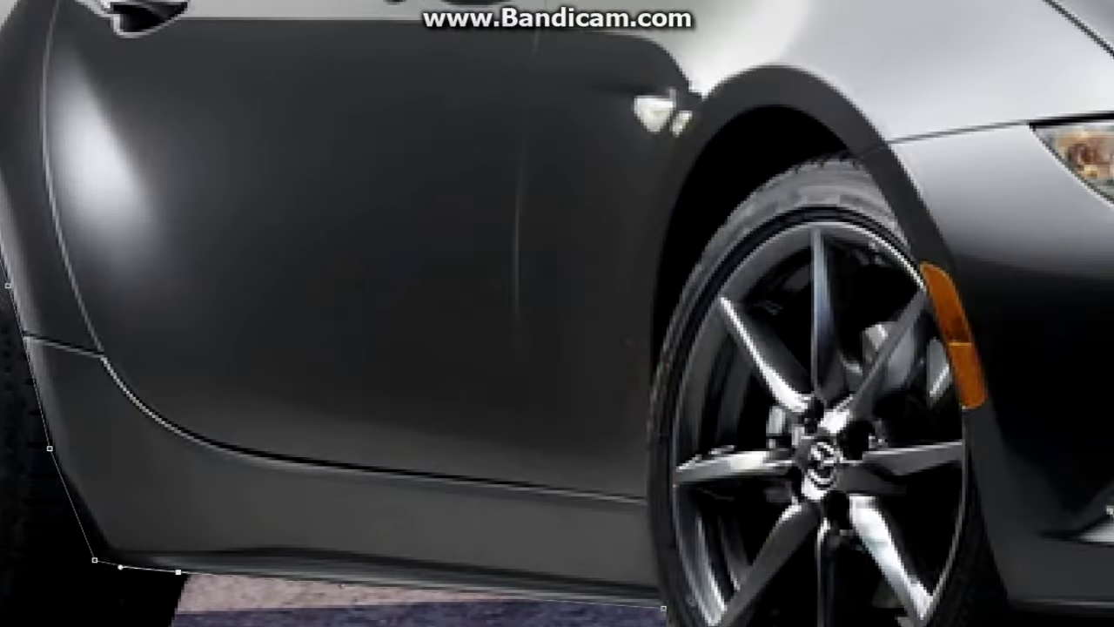
Trace a path around the front wheel arch, bumper corner and grille bottom.
left_click(653, 370)
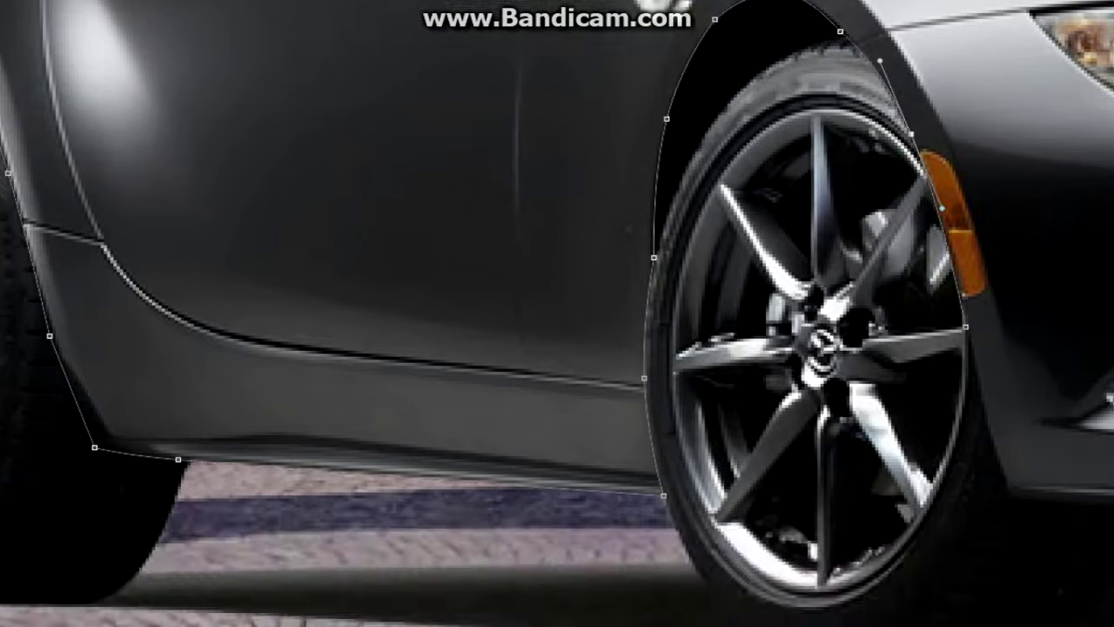
left_click(287, 499)
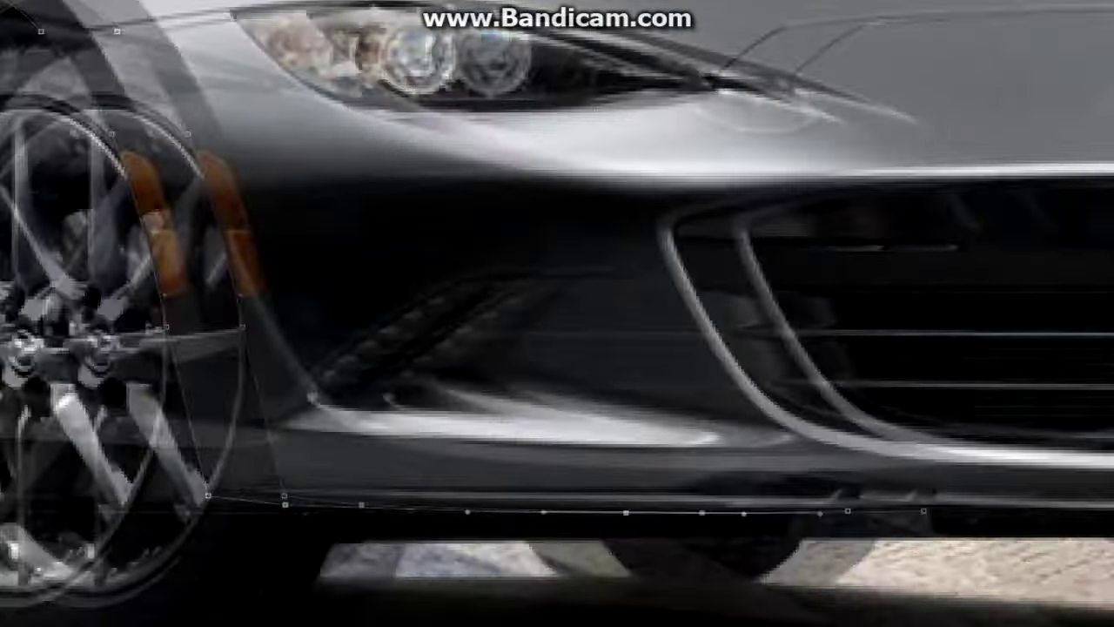
left_click(853, 513)
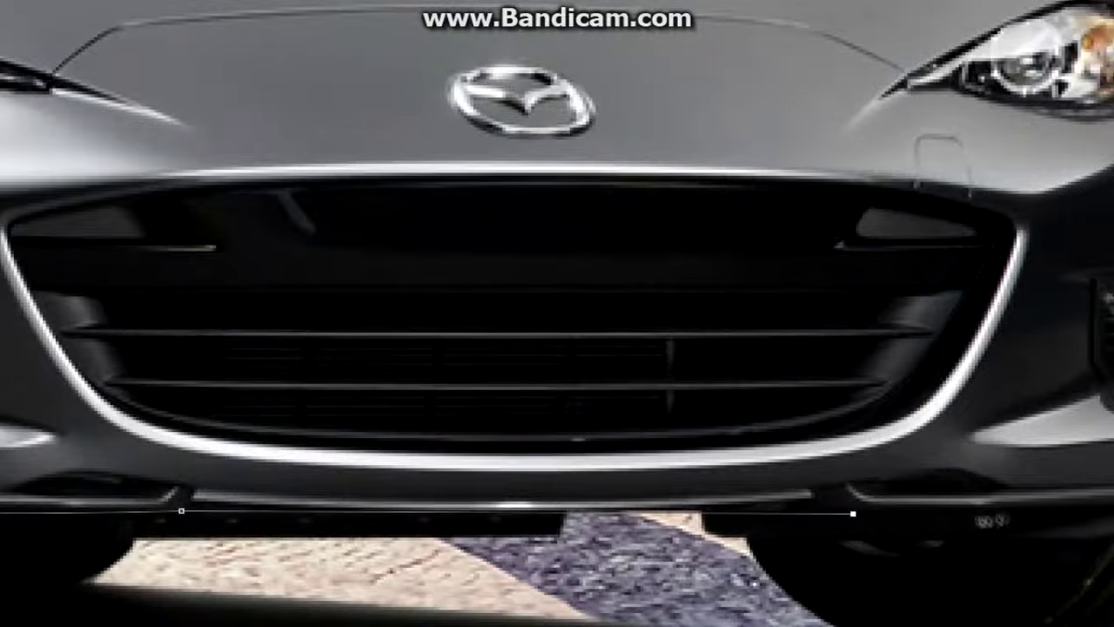
left_click(591, 498)
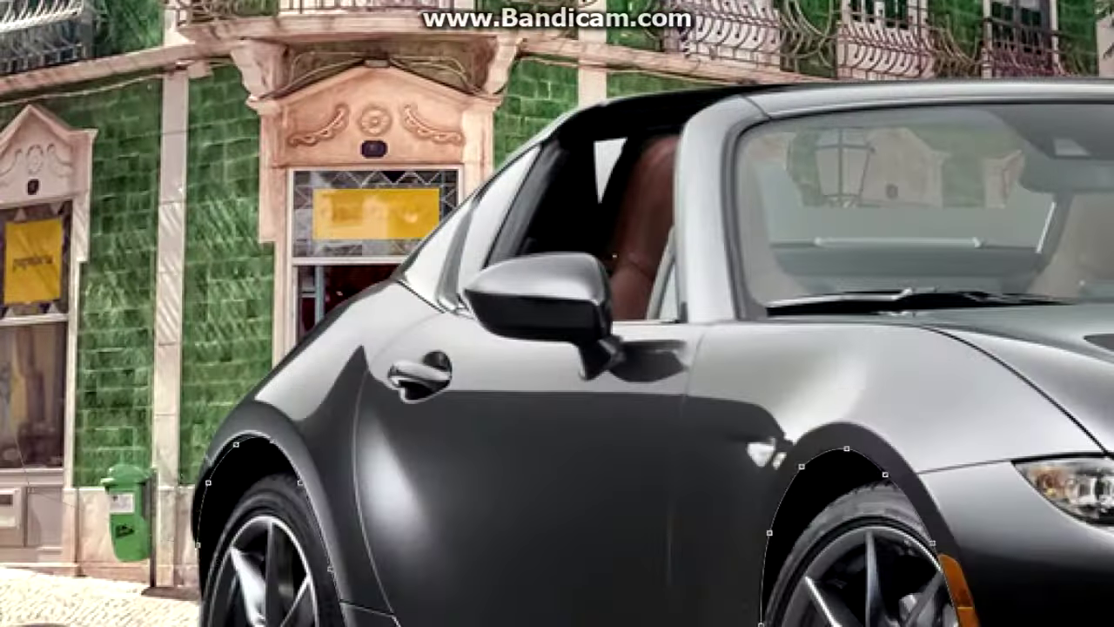
Turn the traced path into a selection, transform the car body lower, then deselect.
right_click(403, 44)
left_click(490, 154)
right_click(475, 333)
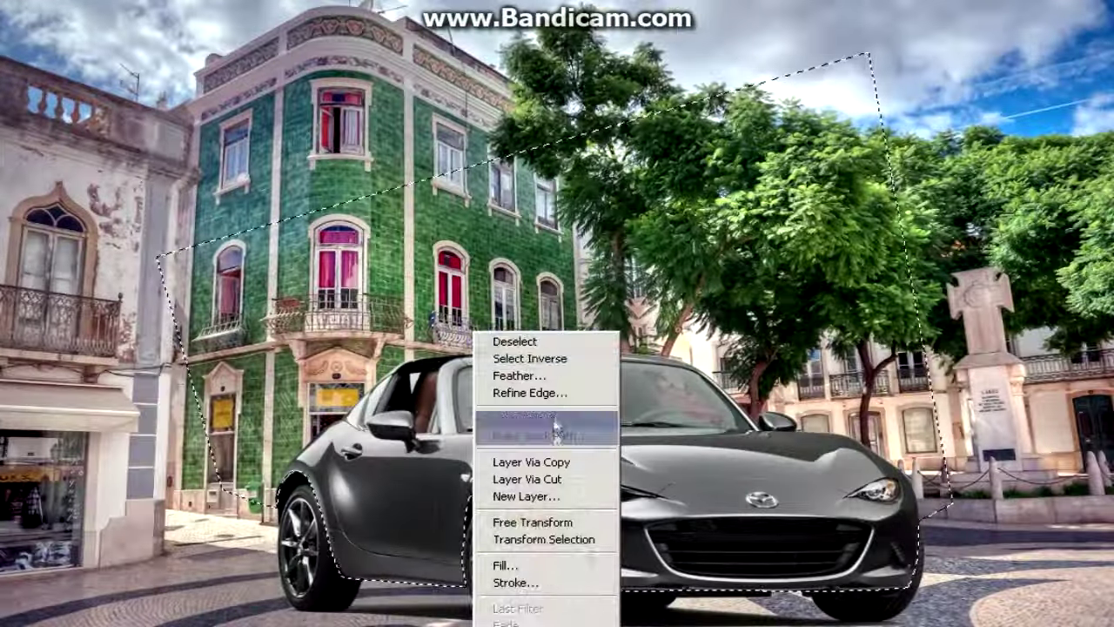
left_click(532, 521)
right_click(734, 206)
left_click(714, 457)
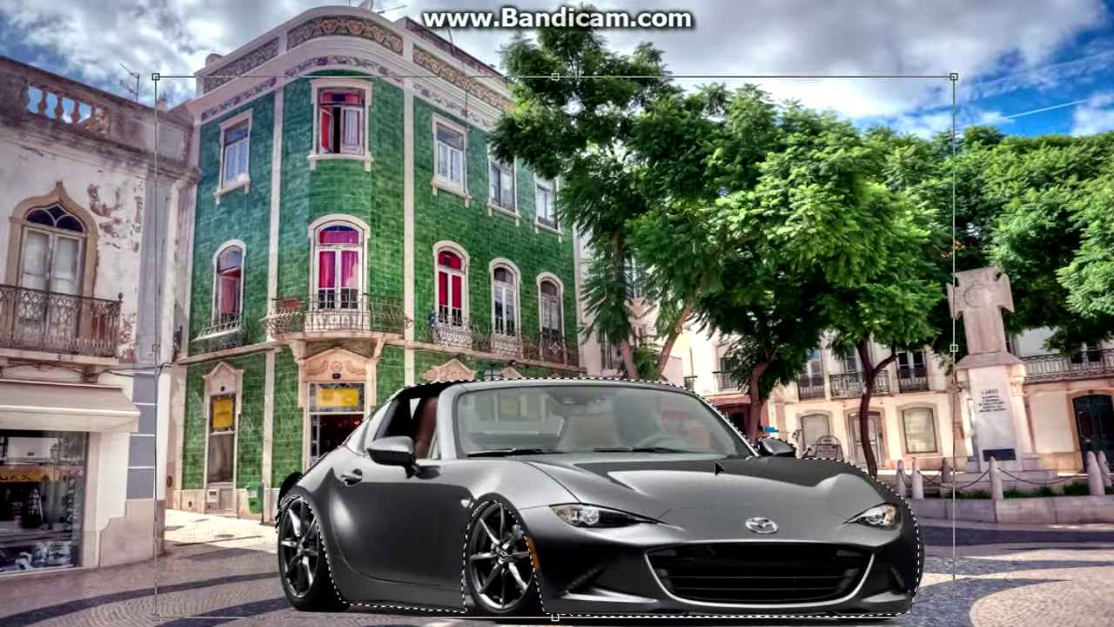
key("Return")
right_click(703, 228)
left_click(735, 235)
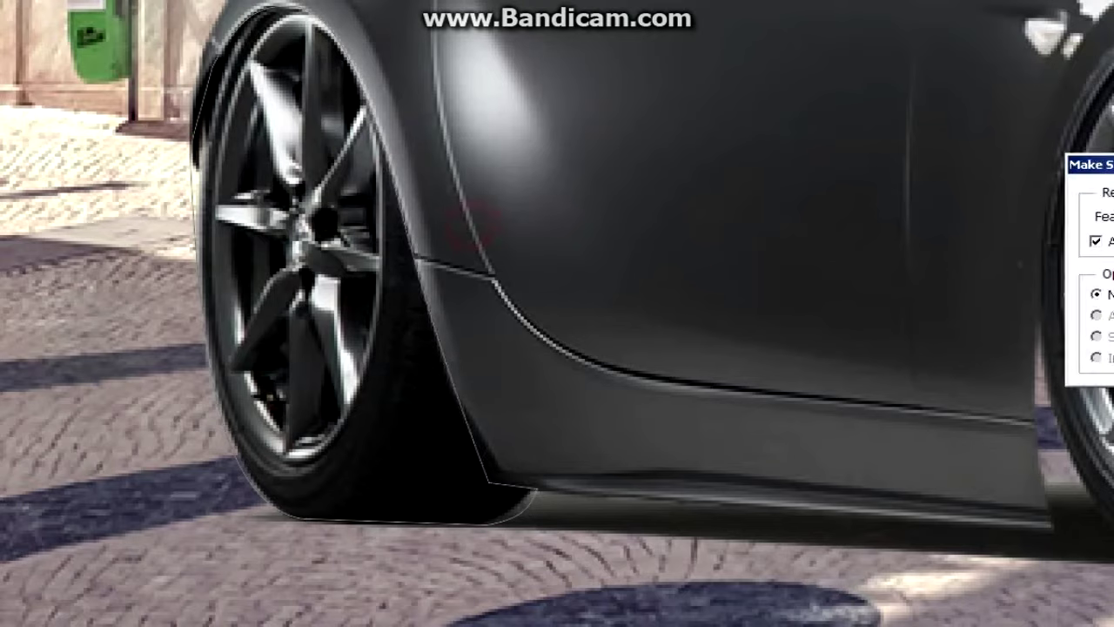
Trace curved outlines around the bumper's fog-light openings and convert them to selections.
key("Return")
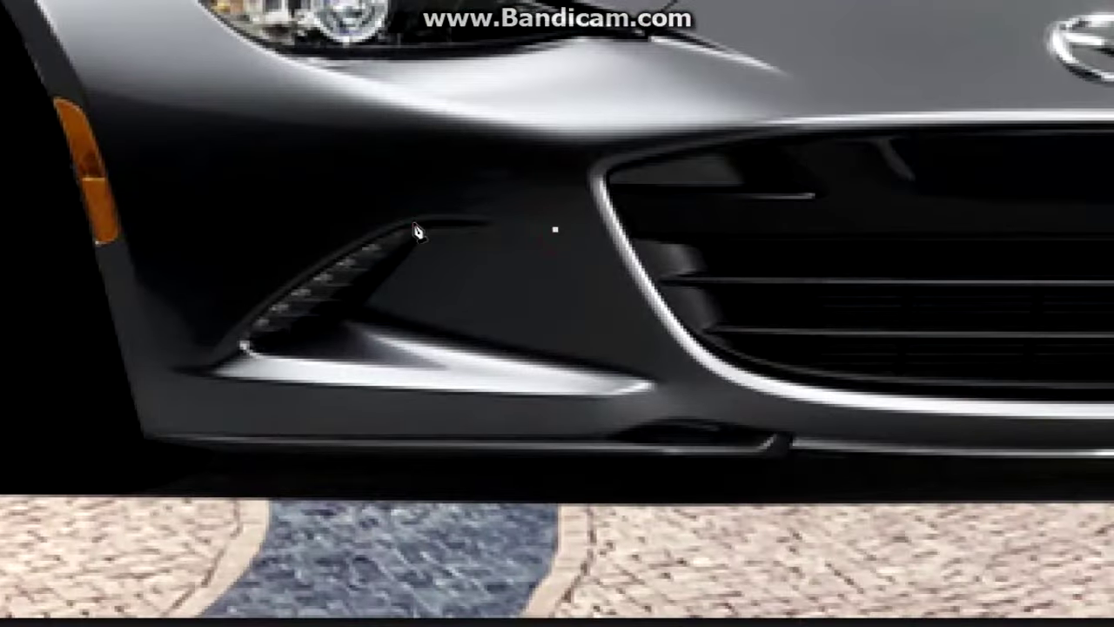
left_click(416, 228)
left_click_drag(252, 269, 222, 267)
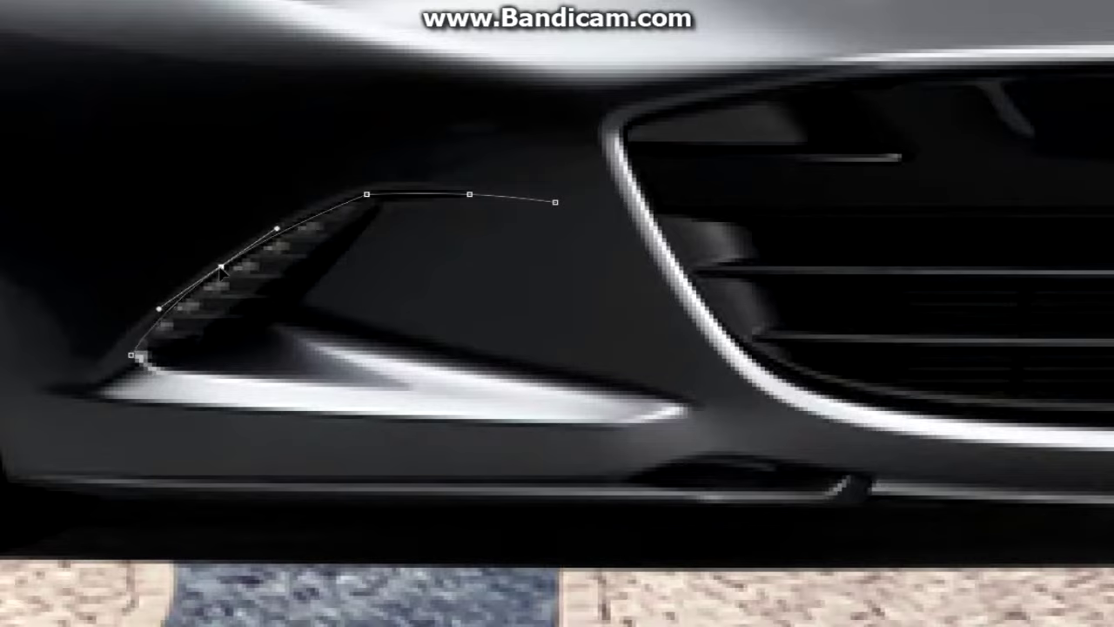
key("ctrl+Return")
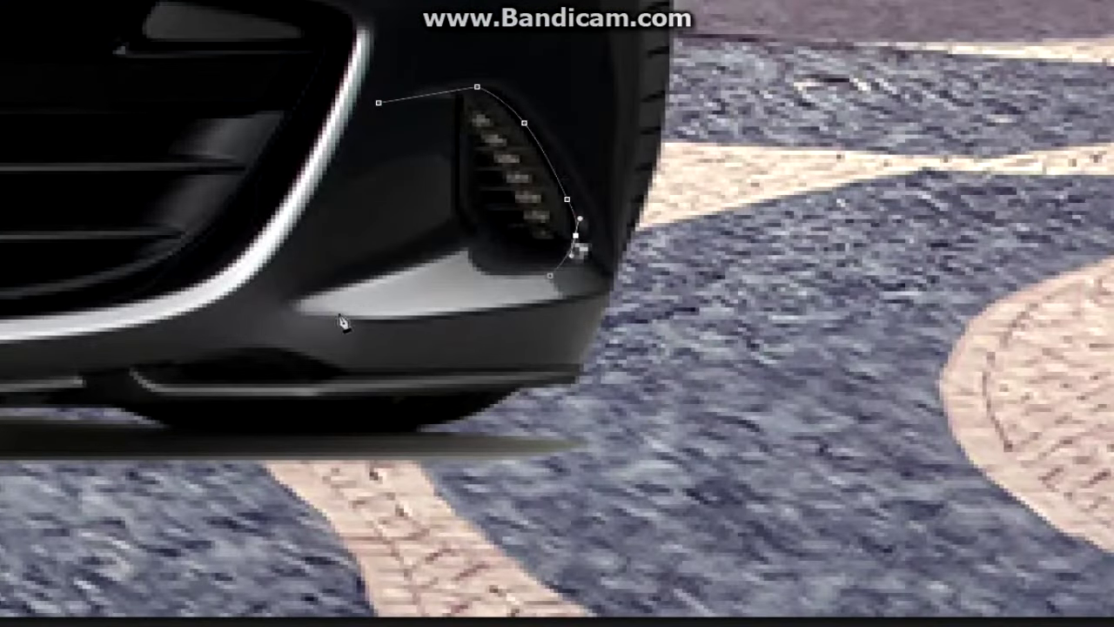
right_click(383, 112)
left_click(522, 231)
key("Return")
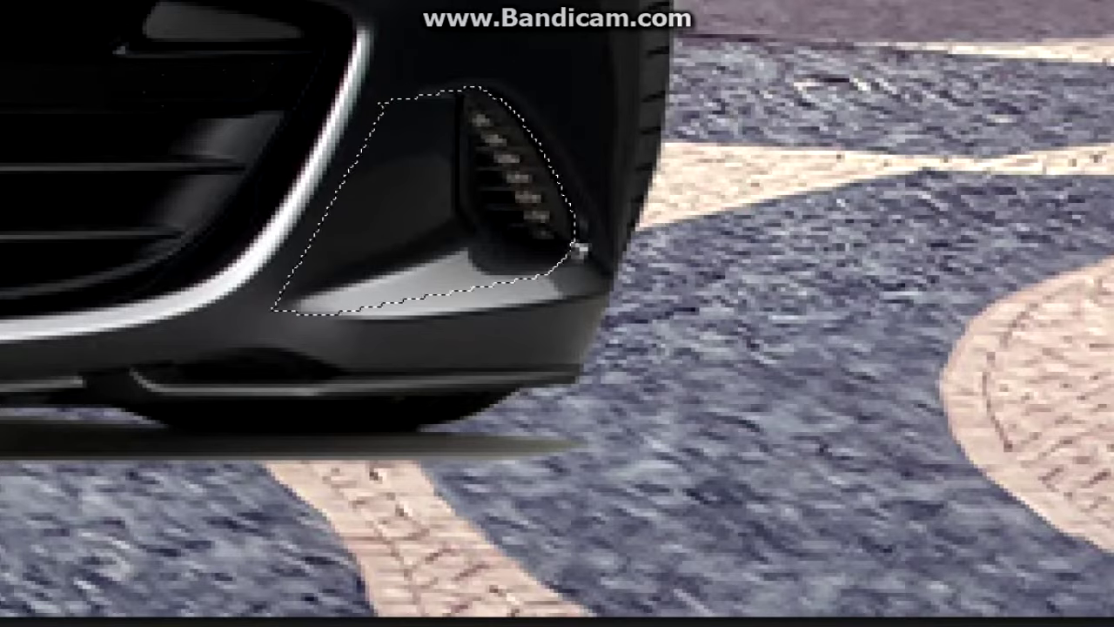
right_click(122, 77)
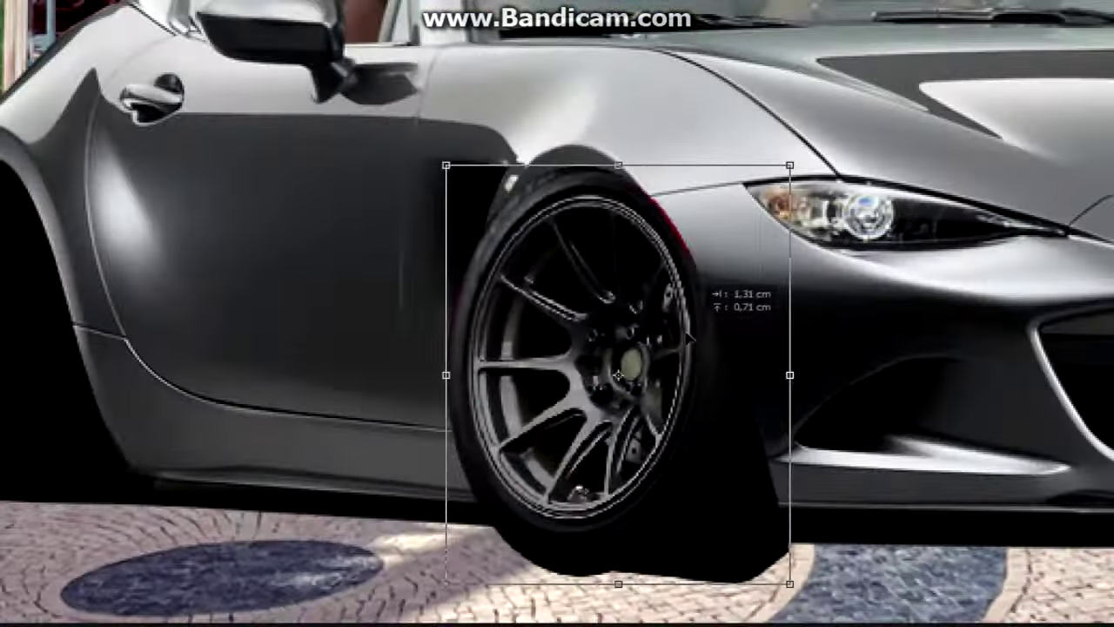
Scale the multi-spoke rim into the front arch and paint back the orange side marker.
mouse_move(618, 529)
left_mouse_down()
mouse_move(631, 550)
mouse_move(631, 525)
mouse_move(631, 543)
left_mouse_up()
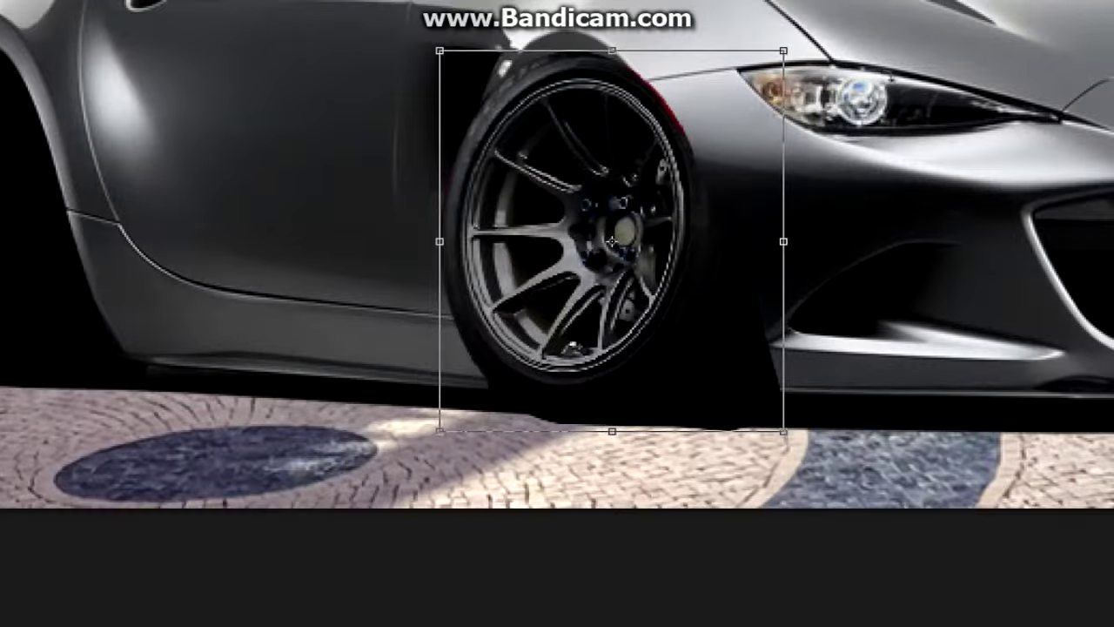
left_click_drag(443, 241, 447, 241)
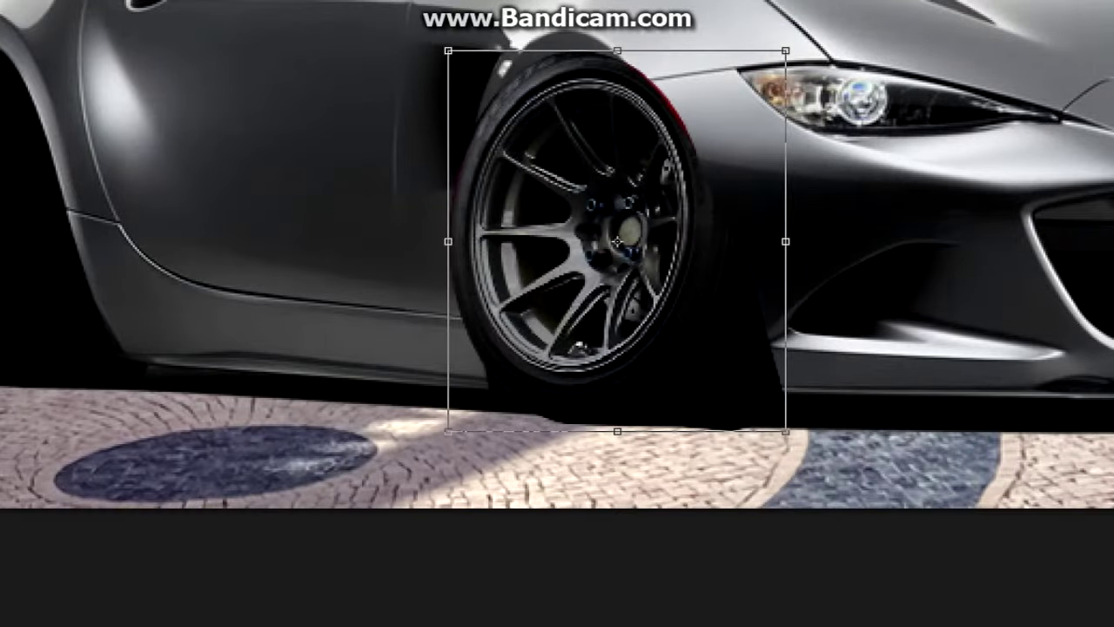
key("Return")
left_click_drag(685, 161, 753, 451)
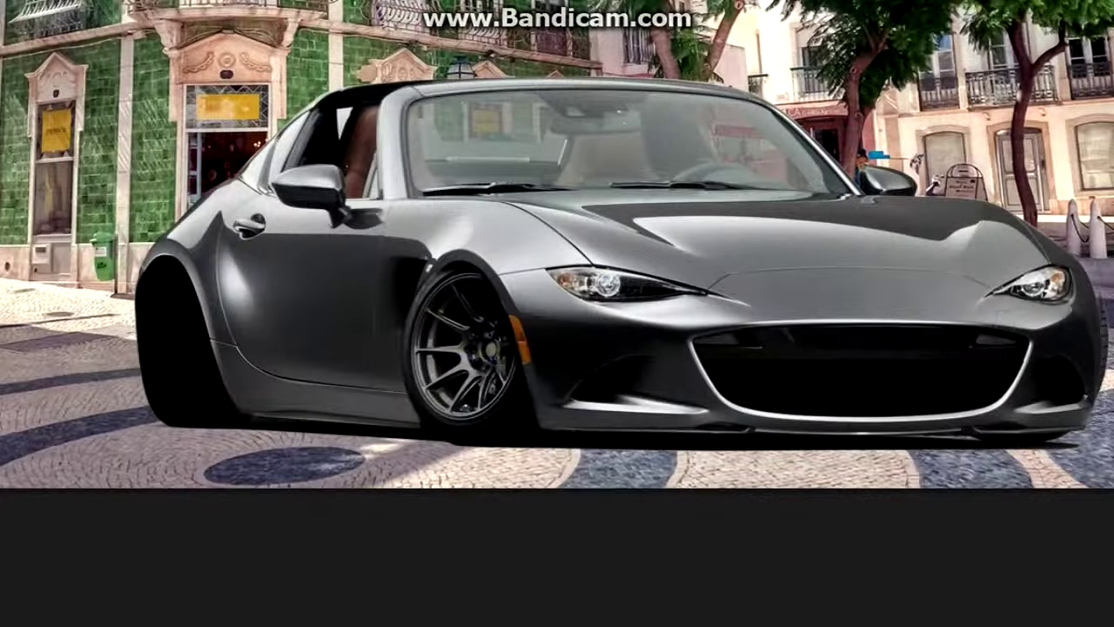
key("ctrl+t")
key("Return")
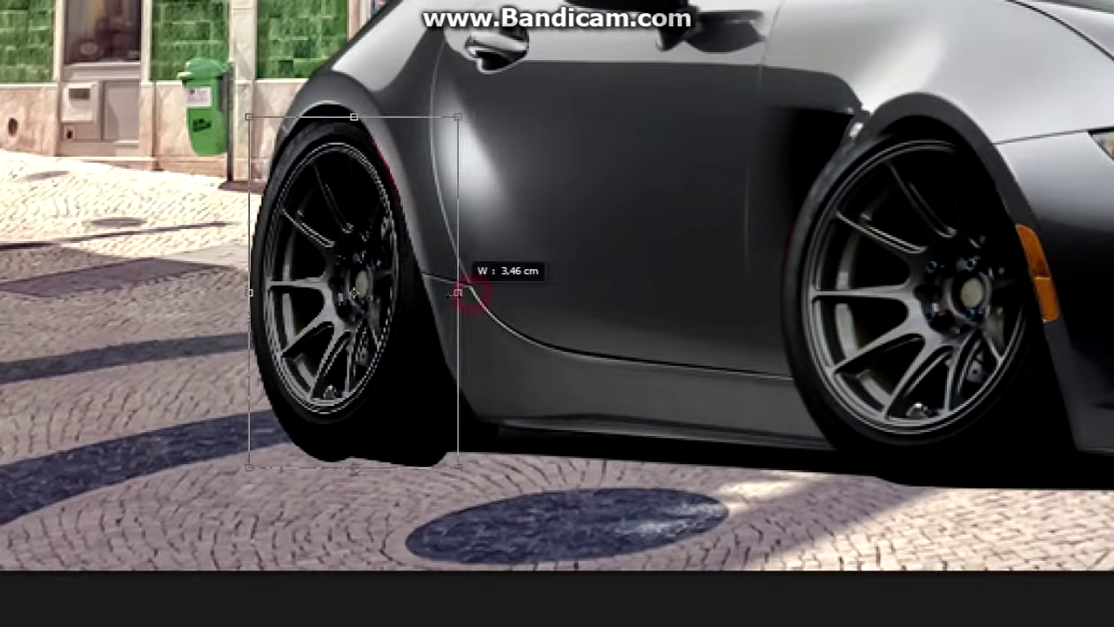
Resize and slant the rear wheel to the car's angle, then select it with an ellipse.
left_click_drag(460, 292, 396, 130)
left_click_drag(355, 453, 365, 452)
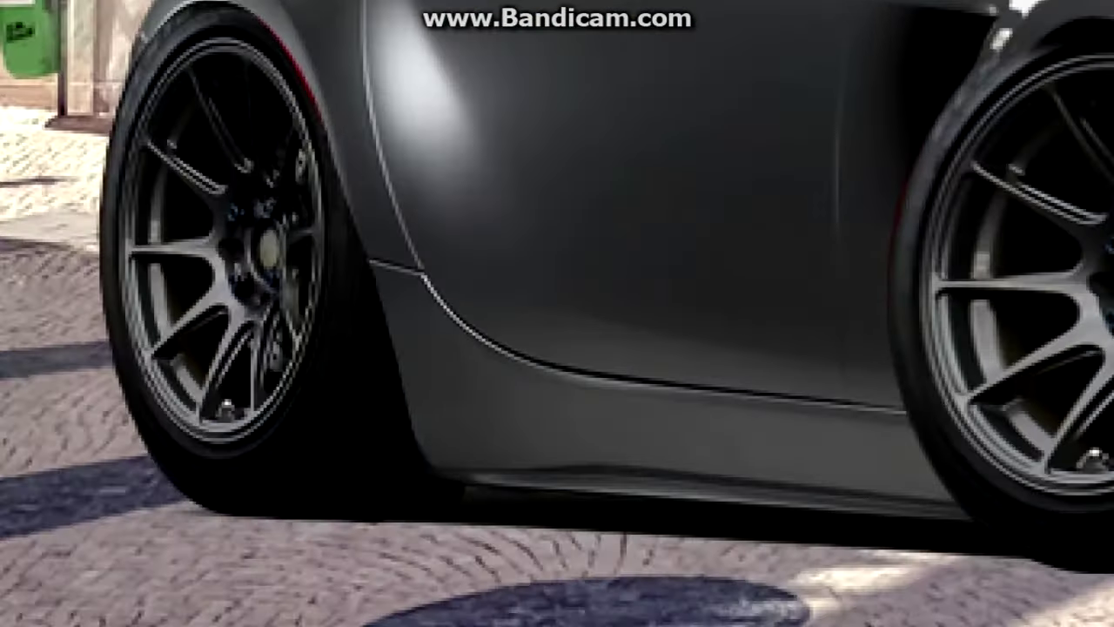
left_click_drag(116, 43, 369, 560)
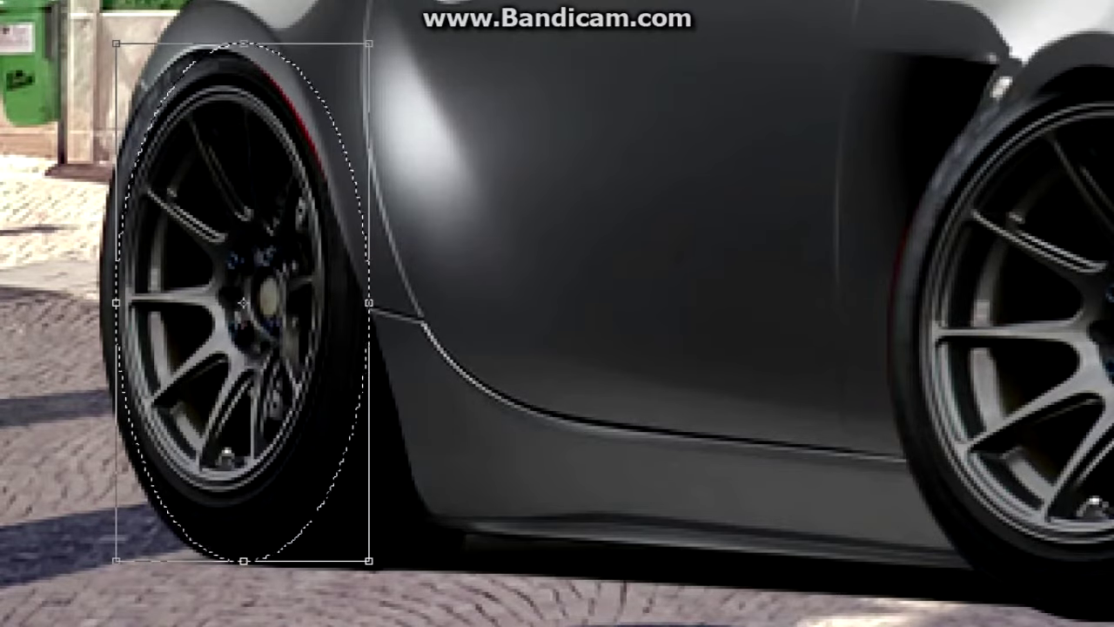
key("Return")
Rotate the selected rear wheel slightly to match the car's perspective.
right_click(216, 153)
key("Escape")
key("ctrl+t")
right_click(276, 119)
left_click(318, 174)
left_click_drag(309, 174, 296, 172)
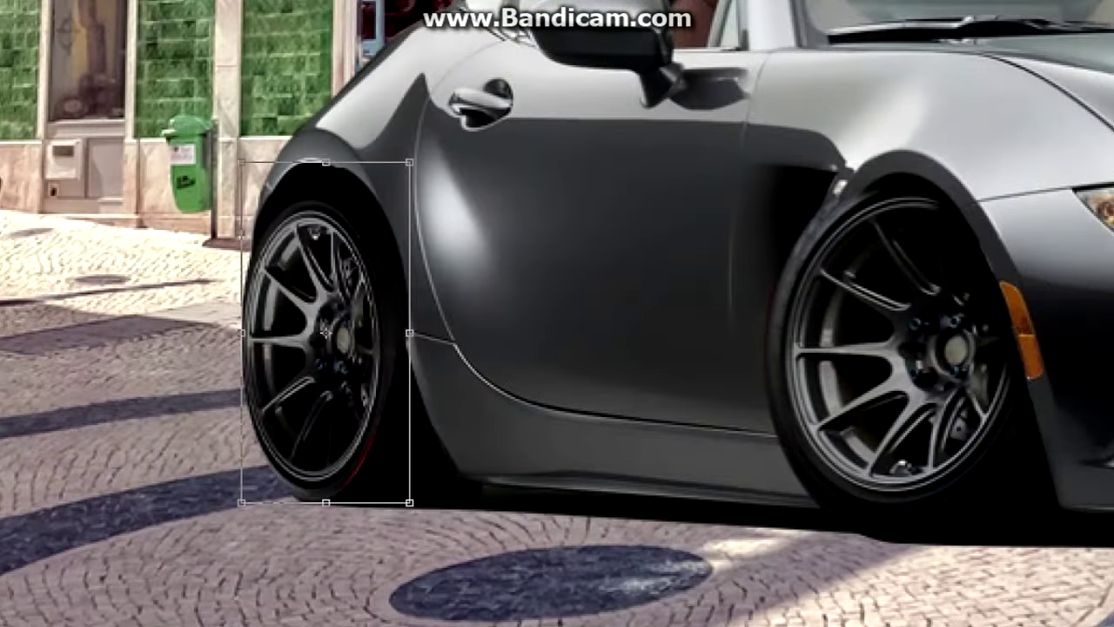
key("Return")
Stretch an elliptical selection to cover the whole rear tyre.
mouse_move(74, 102)
left_mouse_down()
mouse_move(323, 559)
mouse_move(303, 552)
left_mouse_up()
key("ctrl+t")
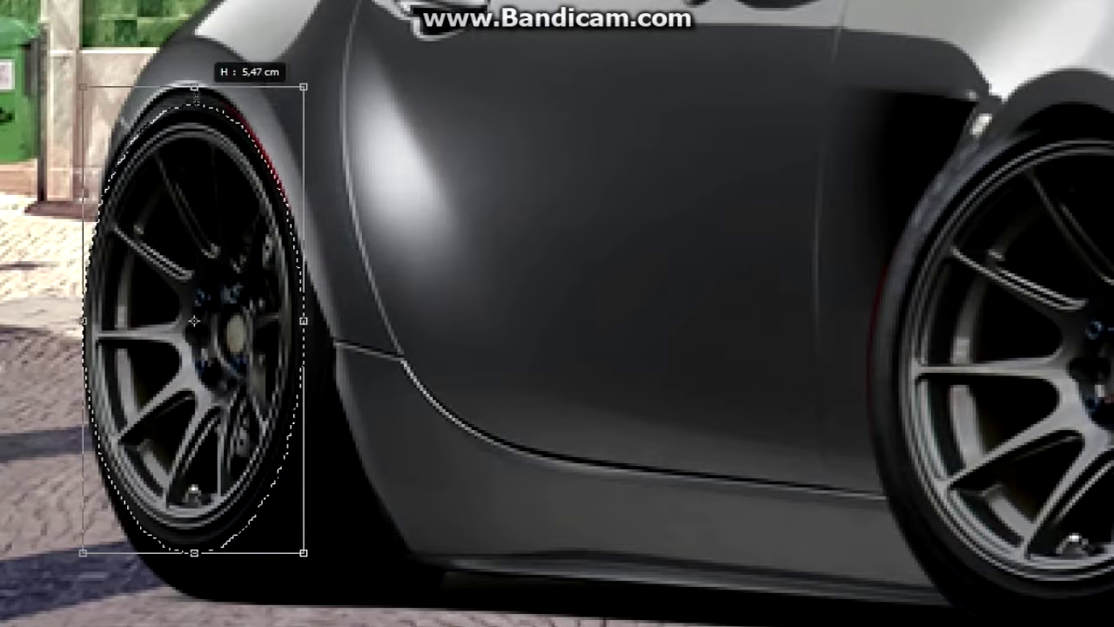
left_click_drag(194, 552, 195, 564)
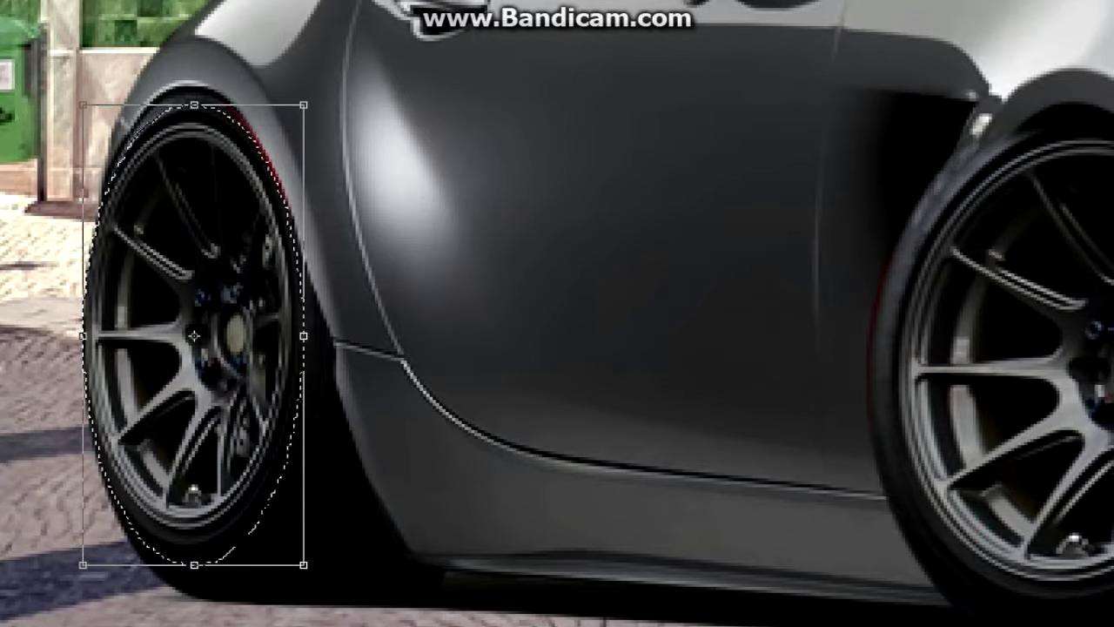
scroll(557, 313, "down", 1)
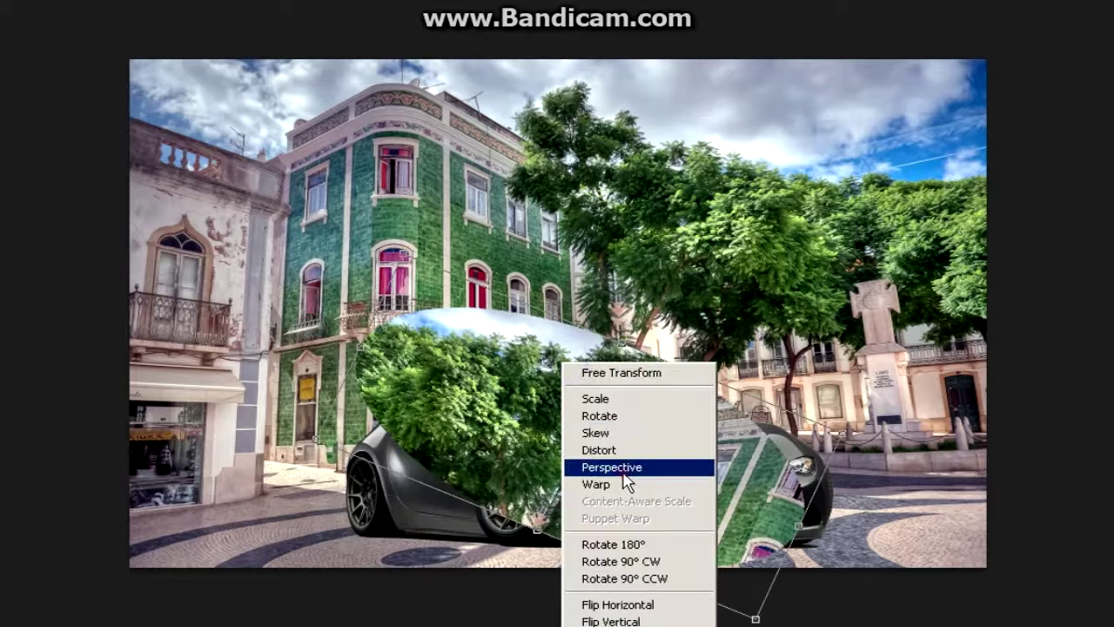
Warp the reflection image in Perspective mode and outline the bottom pavement strip.
left_click(623, 474)
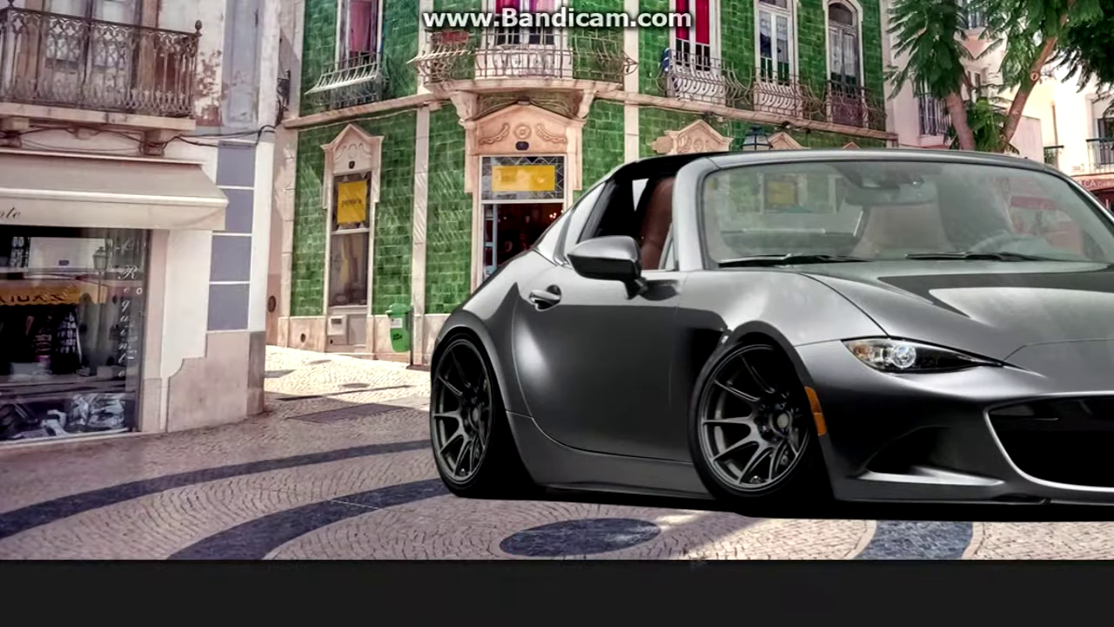
left_click(75, 583)
Flip the pavement strip horizontally, then distort and rotate it along the car's lower side.
right_click(402, 515)
left_click(472, 441)
right_click(443, 511)
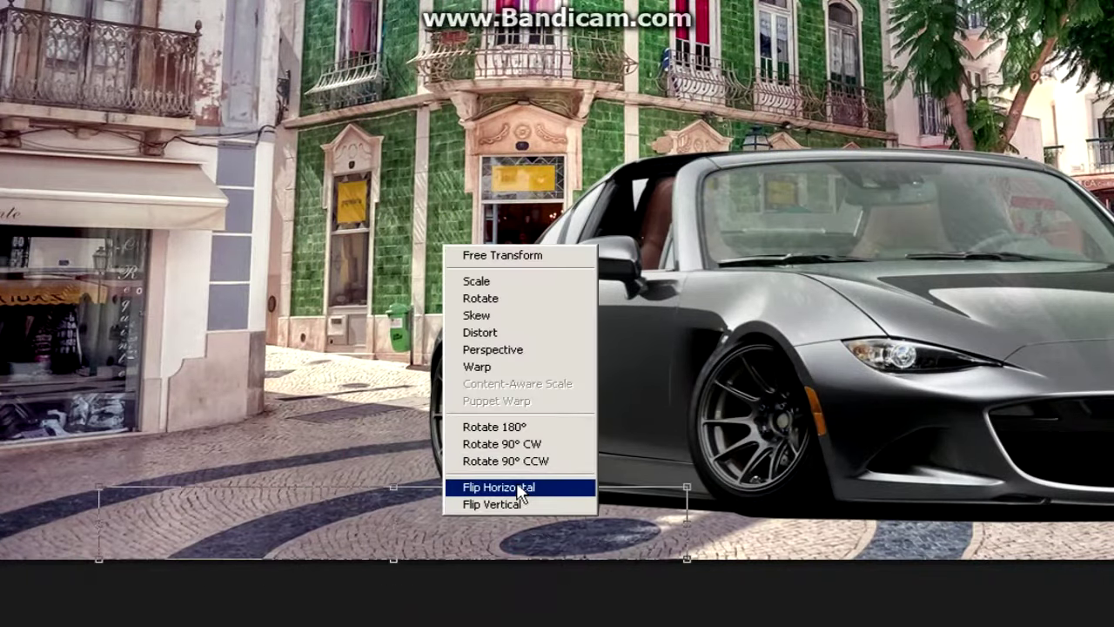
left_click(490, 487)
left_click_drag(485, 518, 744, 515)
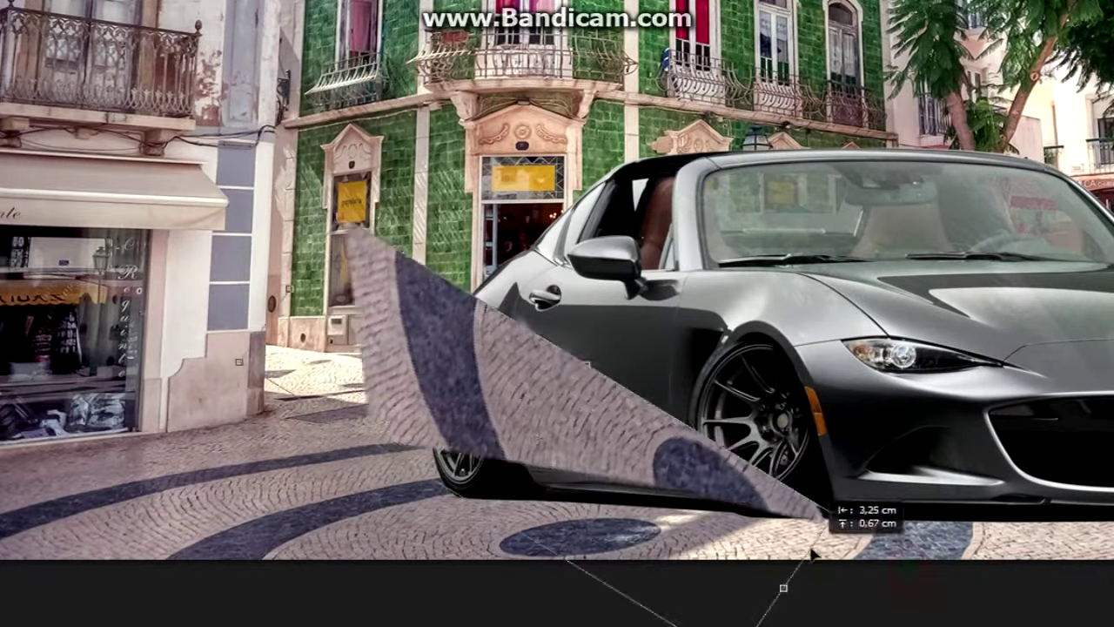
right_click(457, 114)
left_click(488, 162)
mouse_move(679, 487)
left_mouse_down()
mouse_move(747, 518)
mouse_move(533, 594)
mouse_move(546, 581)
left_mouse_up()
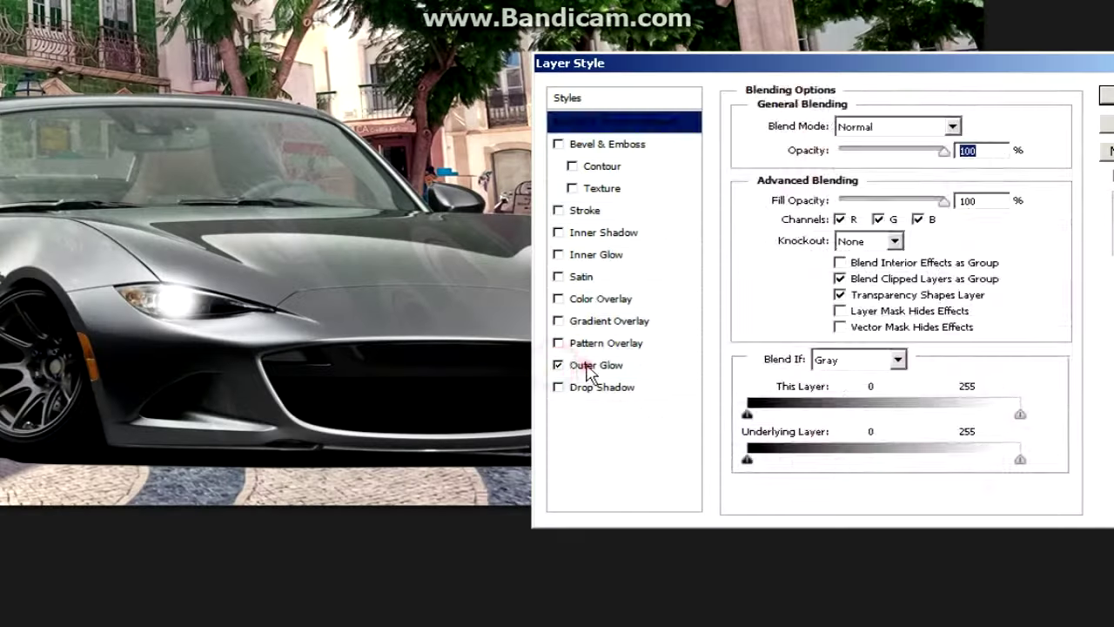
Give the headlights an Outer Glow in deep blue #0030ff.
left_click(595, 365)
left_click(794, 192)
left_click(885, 180)
left_click_drag(911, 287, 912, 271)
key("Return")
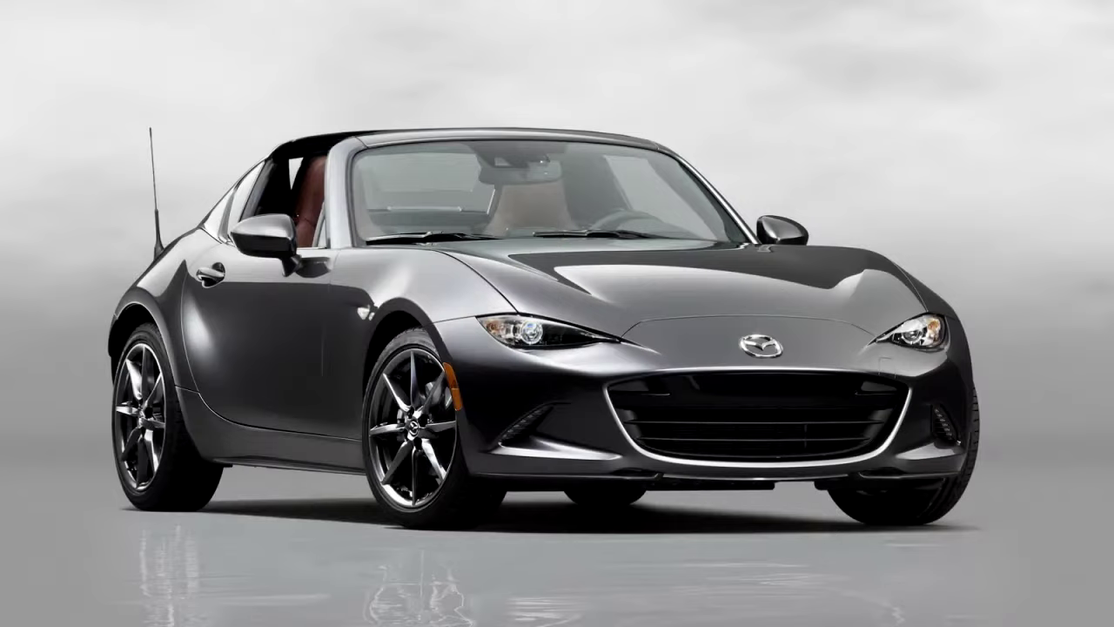